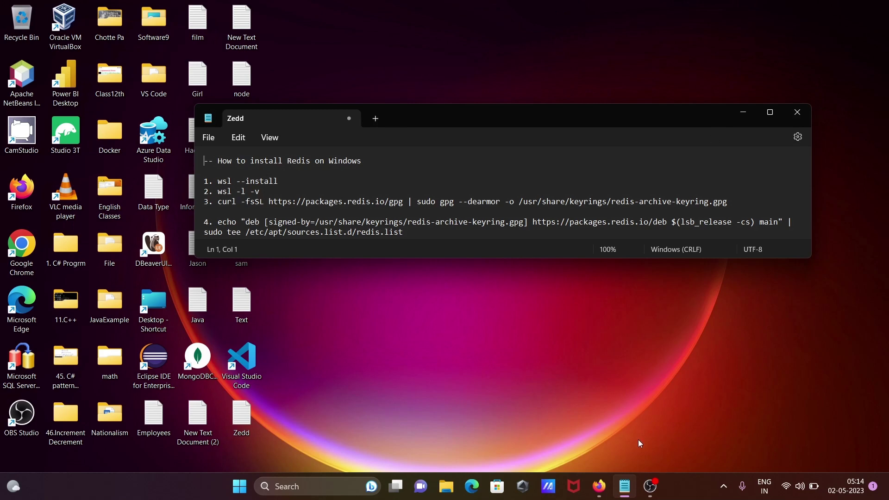
- Open the redis.io 'Install Redis on Windows' guide from the Google results and read it
{"action": "left_click", "coordinate": [598, 486]}
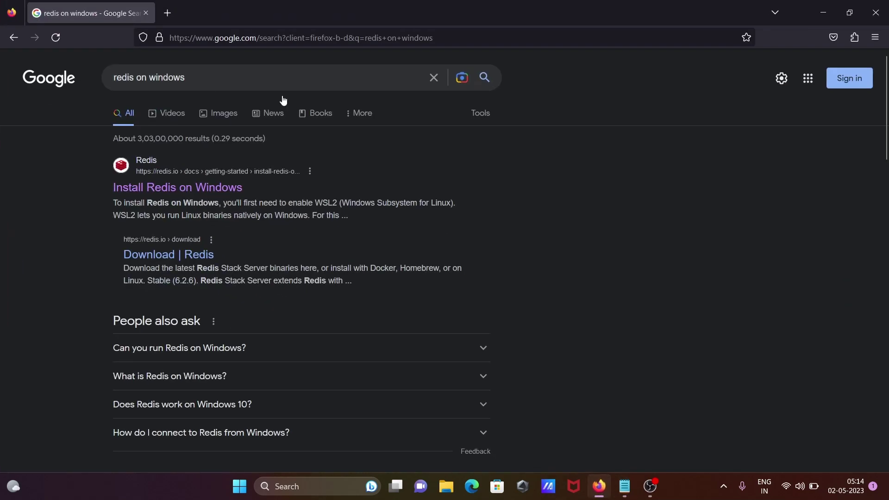
{"action": "left_click", "coordinate": [171, 189]}
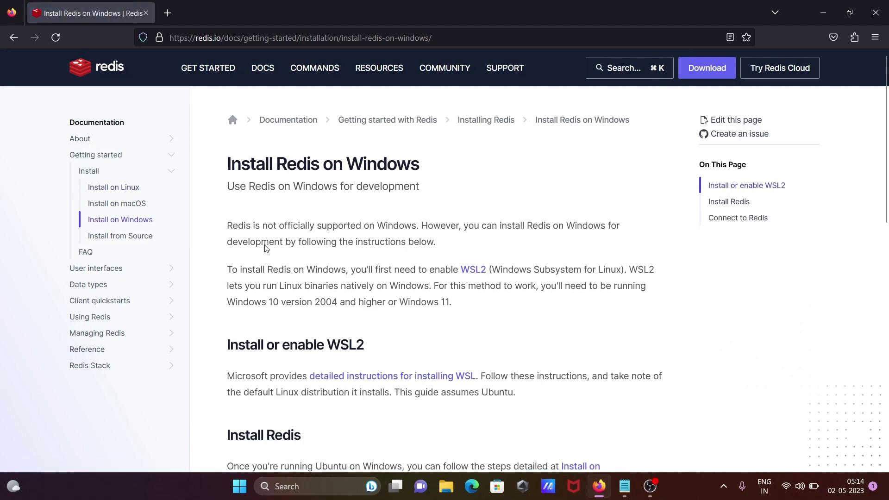
{"action": "left_click_drag", "start_coordinate": [227, 225], "coordinate": [414, 226]}
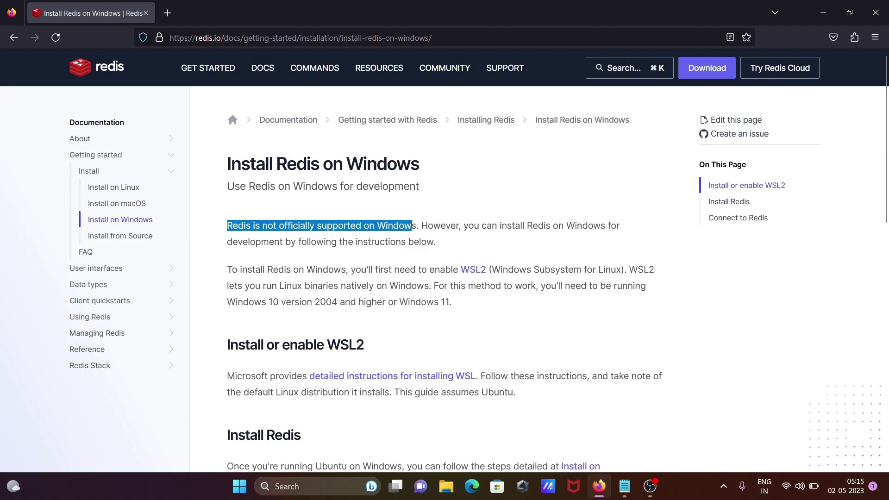
{"action": "left_click", "coordinate": [509, 207]}
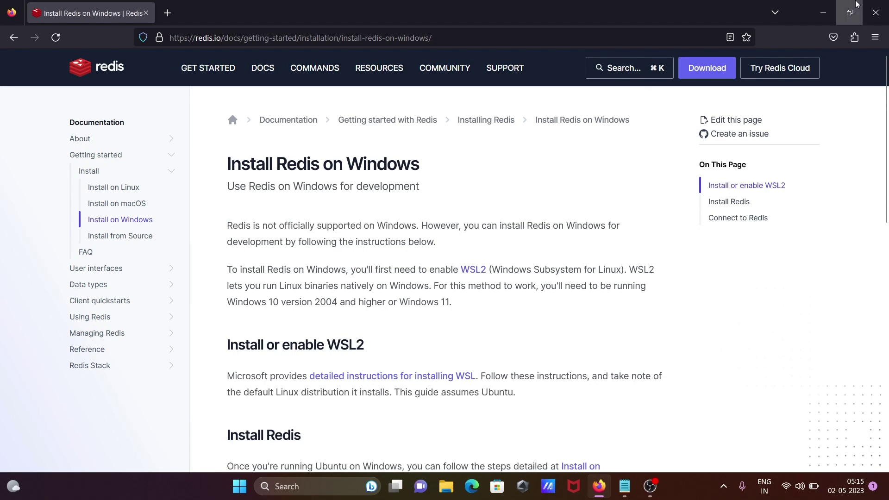
- Minimize Firefox, launch Windows PowerShell and move it to the right side of the screen
{"action": "left_click", "coordinate": [823, 12]}
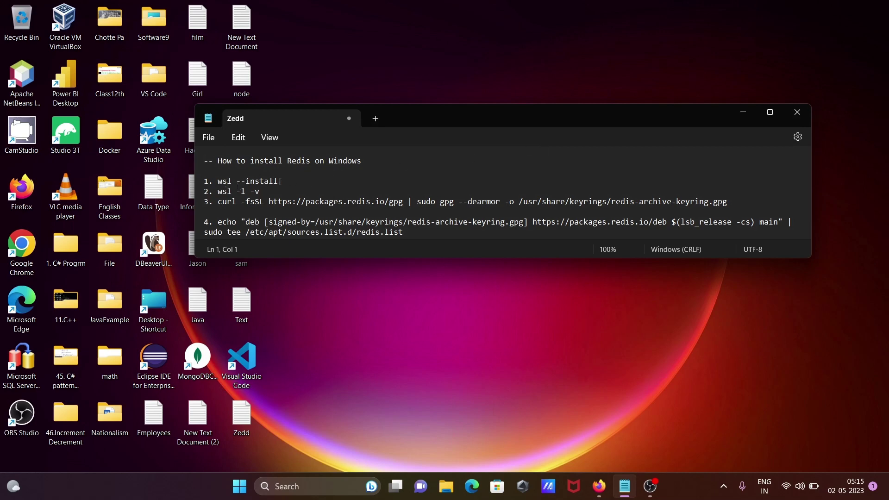
{"action": "left_click", "coordinate": [287, 487]}
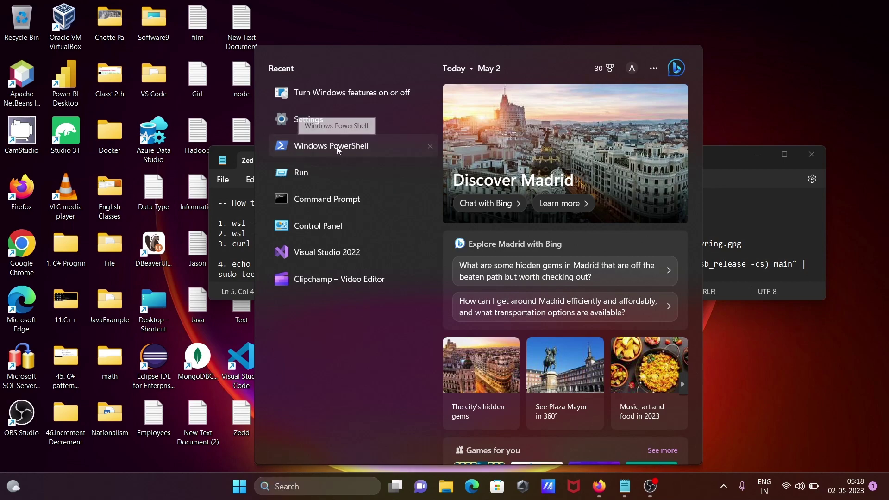
{"action": "left_click", "coordinate": [337, 147]}
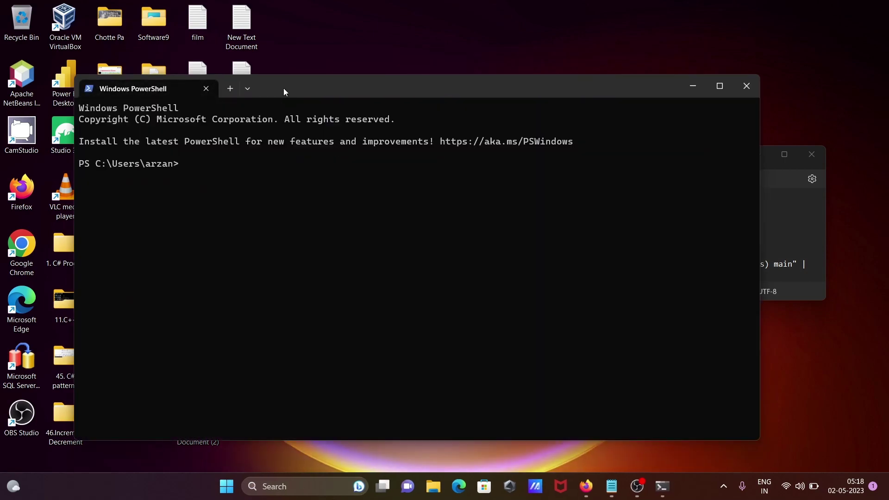
{"action": "left_click_drag", "start_coordinate": [282, 88], "coordinate": [657, 162]}
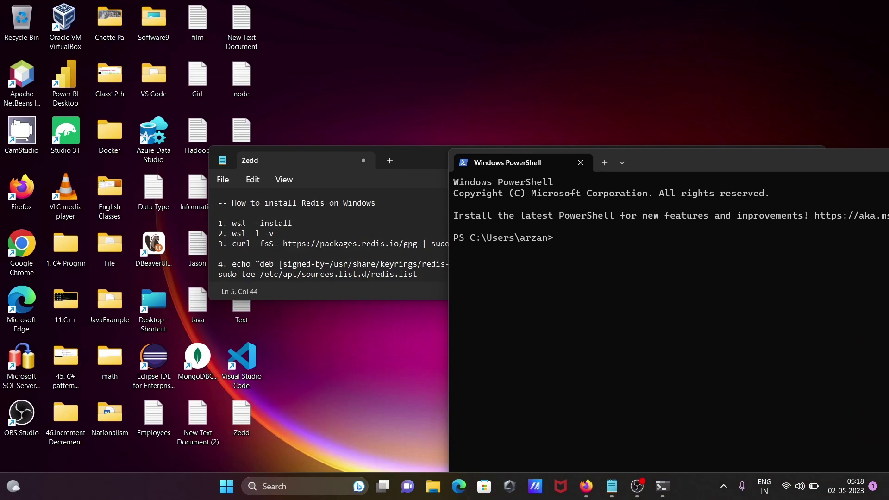
- Run wsl -l -v, showing Ubuntu-22.04 stopped on WSL version 2
{"action": "left_click_drag", "start_coordinate": [292, 224], "coordinate": [232, 223]}
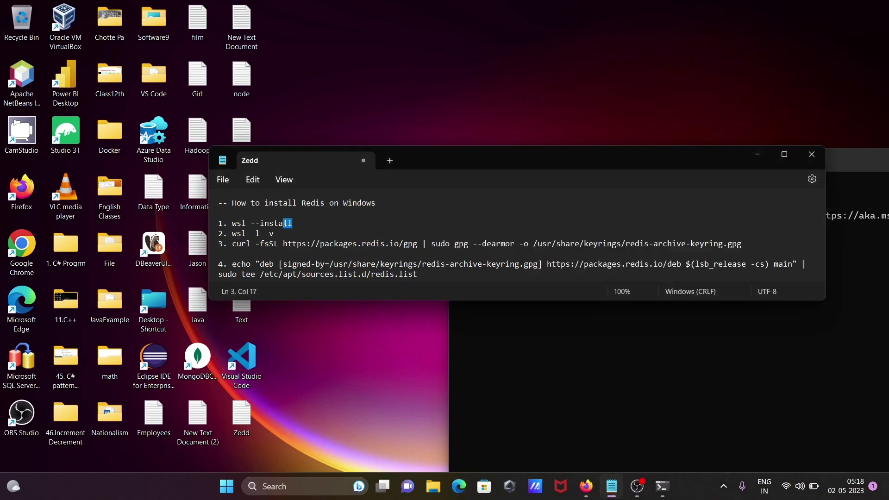
{"action": "left_click", "coordinate": [551, 335]}
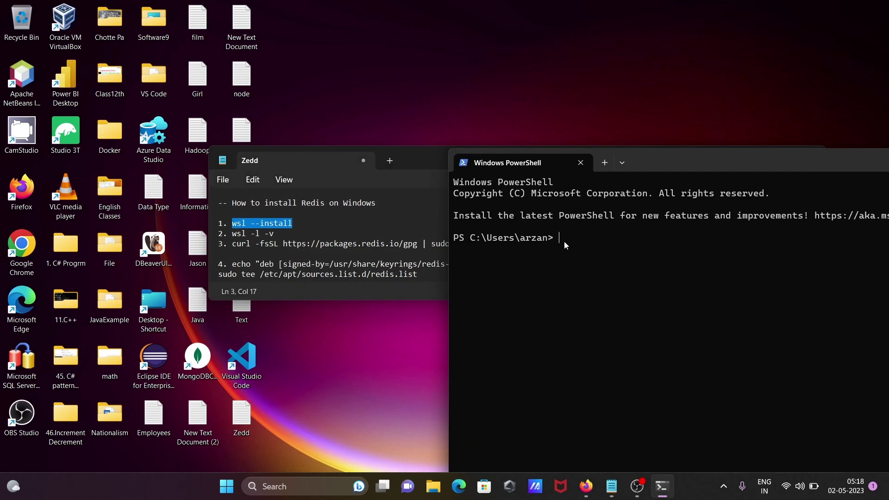
{"action": "type", "text": "sq"}
{"action": "key", "text": "BackSpace"}
{"action": "key", "text": "BackSpace"}
{"action": "type", "text": "wsl -"}
{"action": "type", "text": "l -"}
{"action": "type", "text": "v"}
{"action": "key", "text": "Return"}
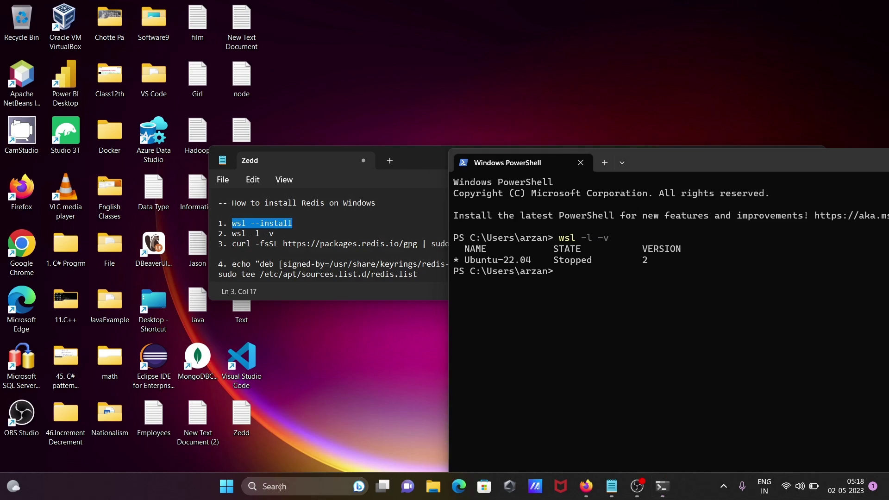
{"action": "left_click", "coordinate": [264, 487]}
{"action": "type", "text": "windows PowerShell"}
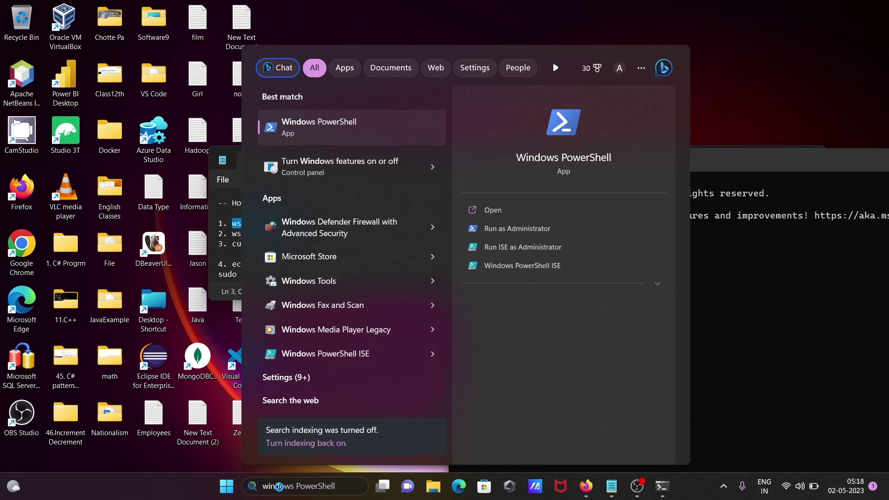
{"action": "left_click", "coordinate": [353, 175]}
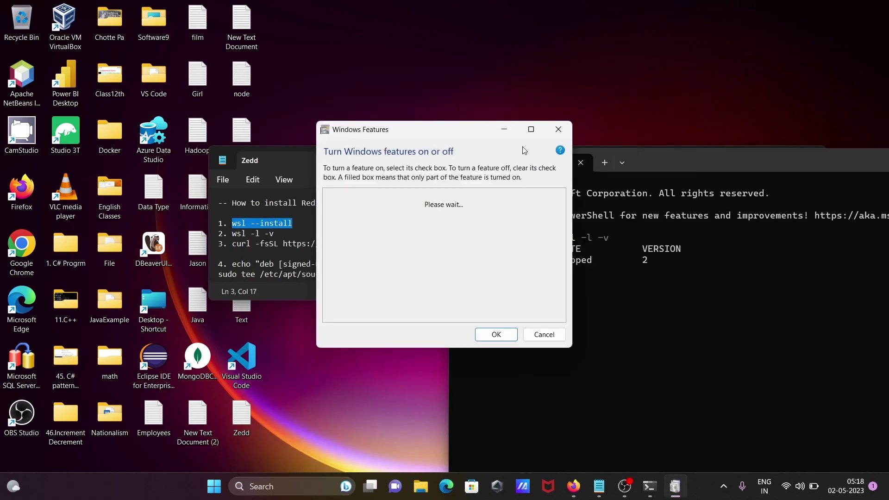
{"action": "left_click", "coordinate": [531, 130]}
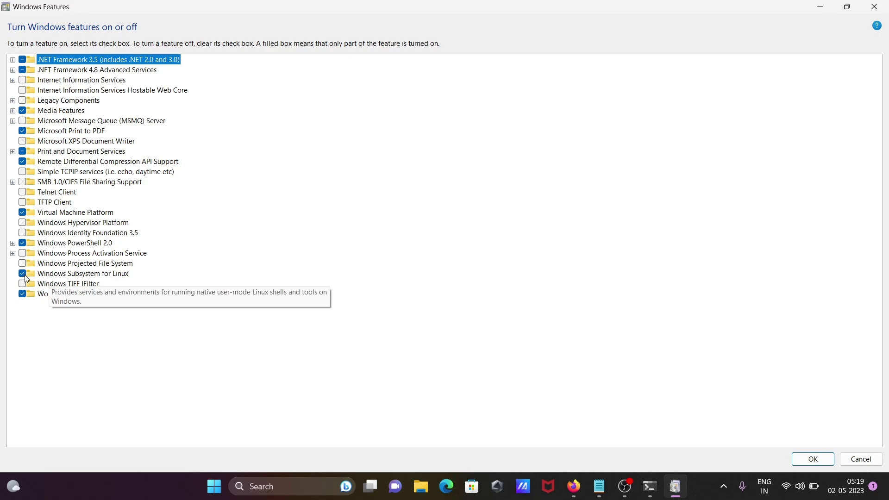
{"action": "left_click", "coordinate": [874, 7]}
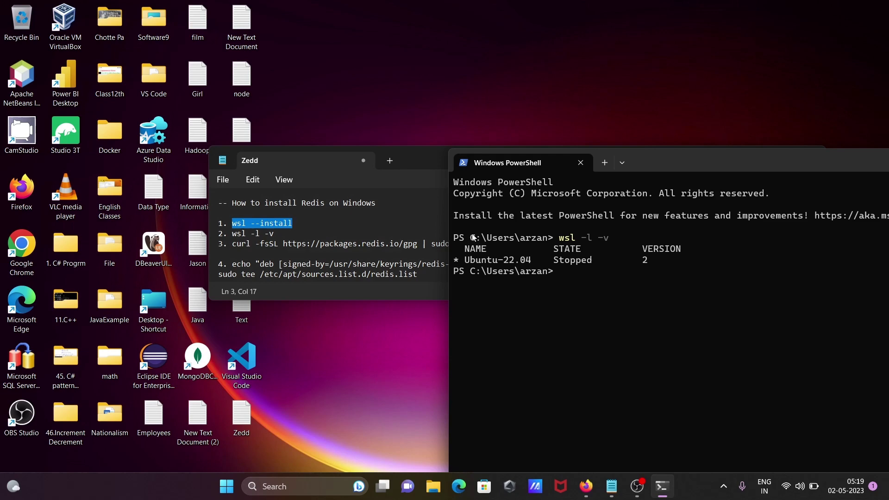
- Open an Ubuntu 22.04.2 LTS tab and select the curl GPG key command in the notes
{"action": "left_click", "coordinate": [623, 165]}
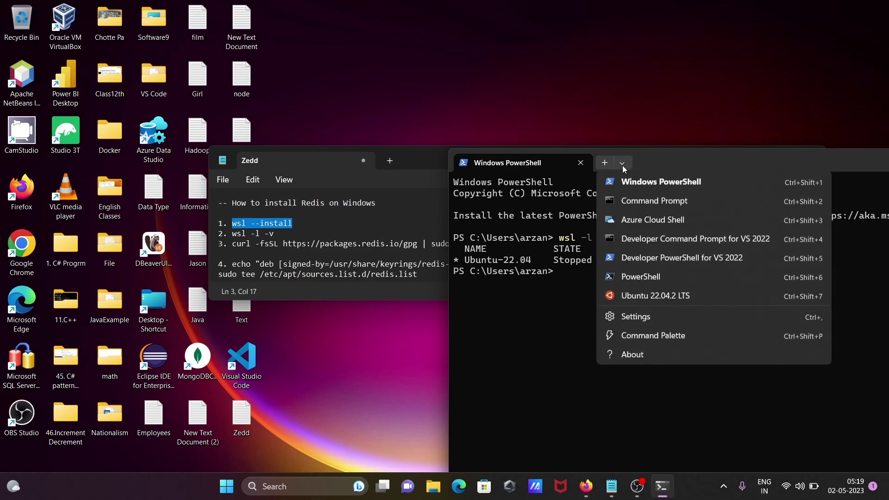
{"action": "left_click", "coordinate": [655, 300]}
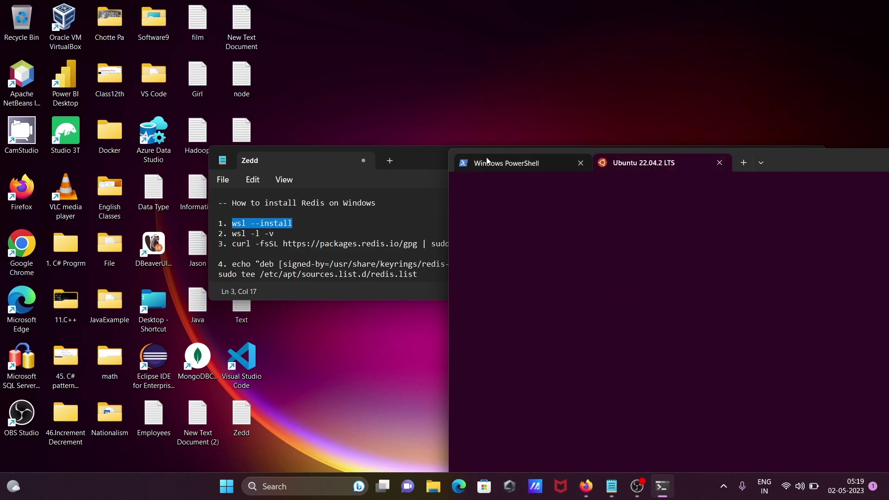
{"action": "left_click", "coordinate": [418, 159]}
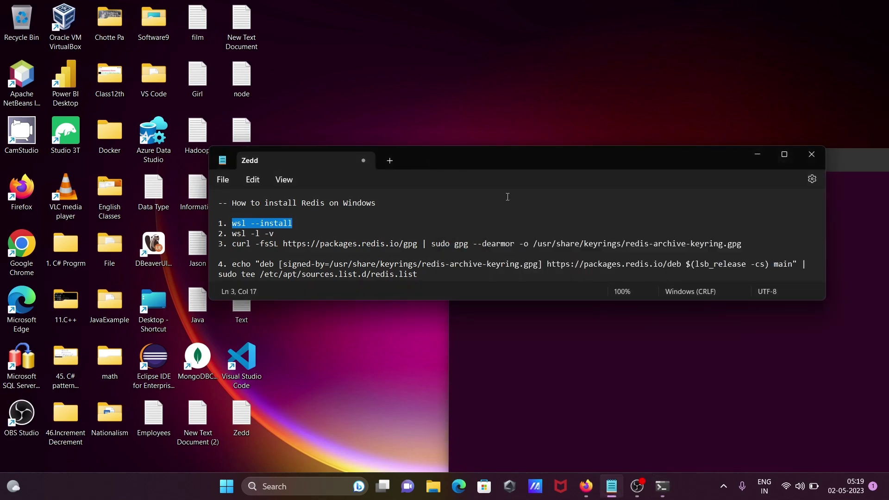
{"action": "left_click", "coordinate": [751, 244]}
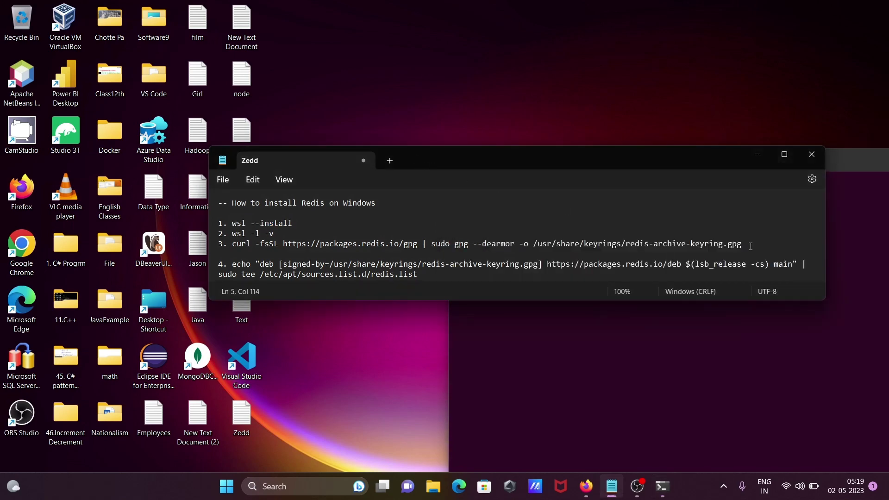
{"action": "key", "text": "shift+Left"}
{"action": "key", "text": "shift+Left"}
{"action": "key", "text": "shift+Left"}
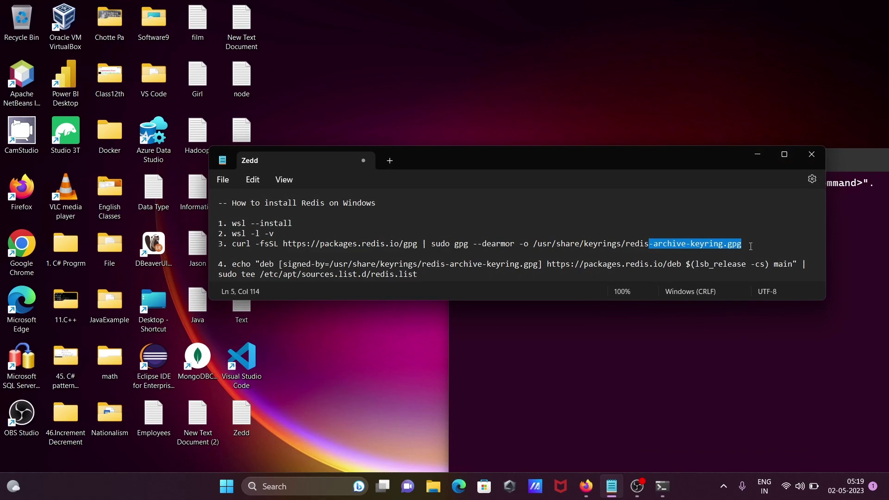
{"action": "key", "text": "shift+Left"}
{"action": "key", "text": "shift+Left"}
{"action": "key", "text": "shift+Left"}
{"action": "key", "text": "shift+Left"}
{"action": "key", "text": "shift+Left"}
{"action": "key", "text": "shift+Left"}
{"action": "key", "text": "shift+Left"}
{"action": "key", "text": "shift+Left"}
{"action": "key", "text": "shift+Left"}
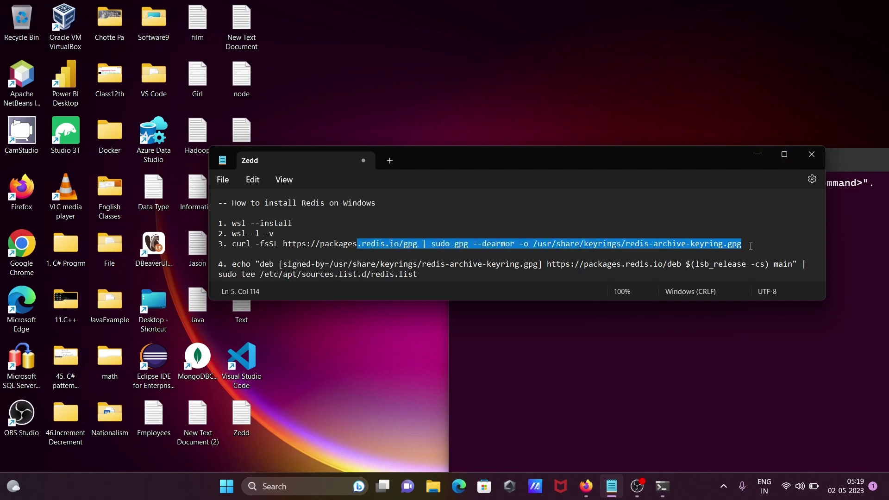
{"action": "key", "text": "shift+Left"}
{"action": "key", "text": "shift+Left"}
{"action": "key", "text": "shift+Left"}
{"action": "key", "text": "shift+ctrl+Left"}
{"action": "key", "text": "shift+Left"}
{"action": "key", "text": "shift+Left"}
{"action": "key", "text": "shift+Left"}
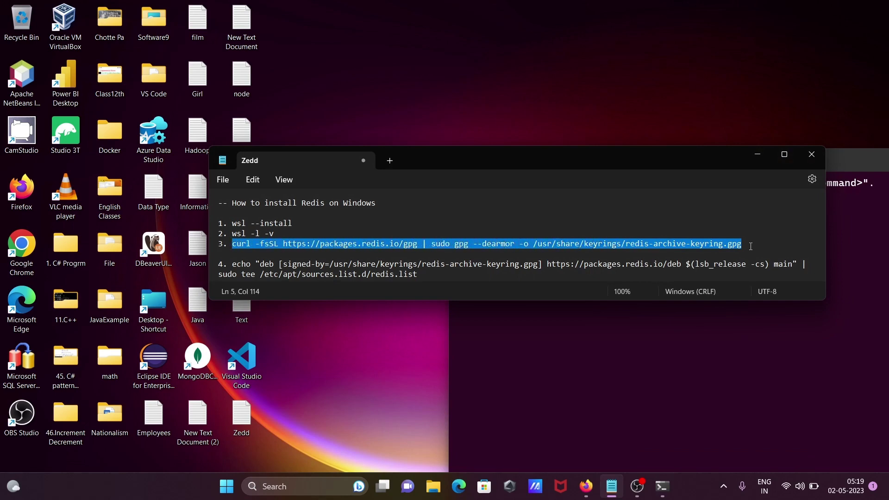
{"action": "left_click", "coordinate": [859, 232]}
{"action": "right_click", "coordinate": [664, 230]}
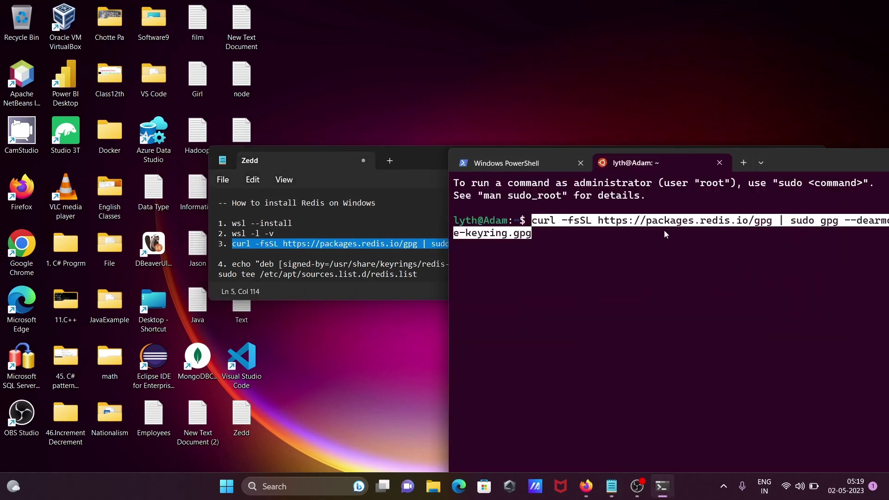
{"action": "key", "text": "Return"}
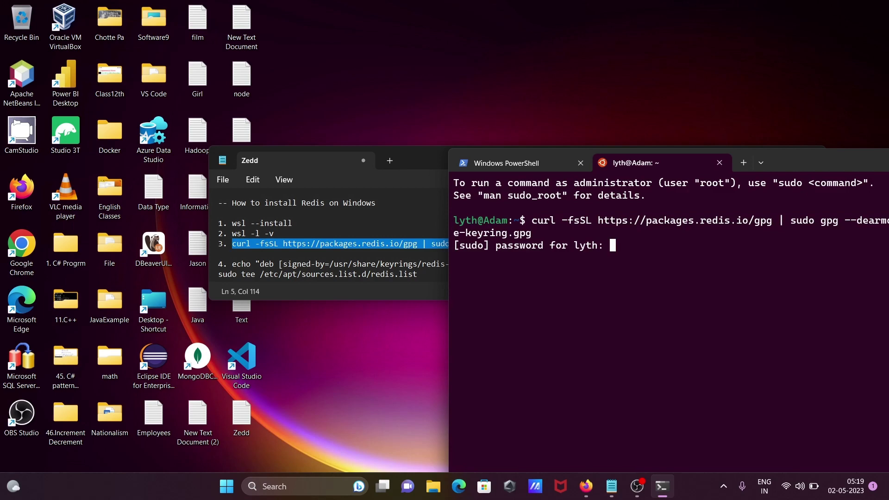
{"action": "key", "text": "Return"}
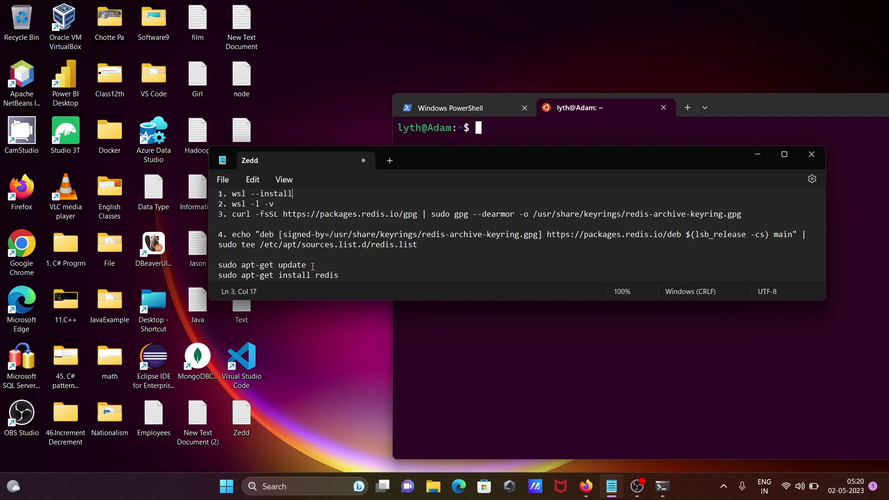
- Run sudo apt-get update in the Ubuntu tab, entering the sudo password
{"action": "left_click_drag", "start_coordinate": [313, 265], "coordinate": [221, 265]}
{"action": "key", "text": "ctrl+c"}
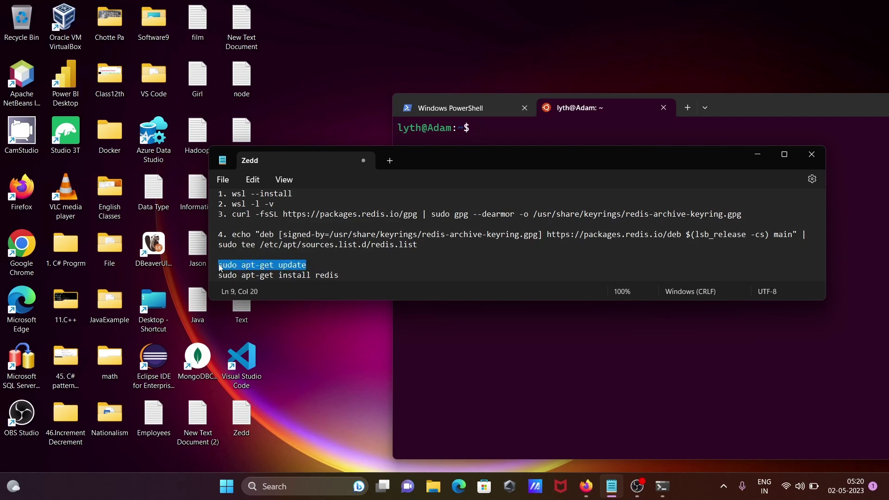
{"action": "left_click", "coordinate": [499, 124]}
{"action": "key", "text": "ctrl+v"}
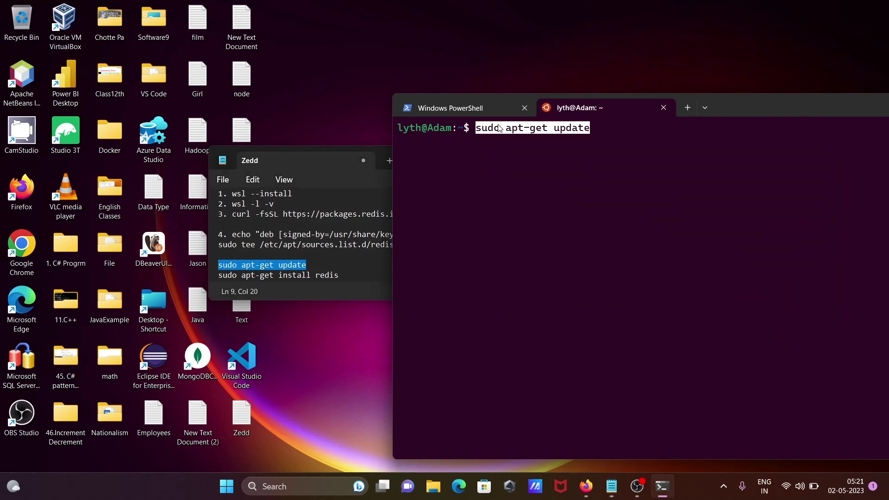
{"action": "key", "text": "Return"}
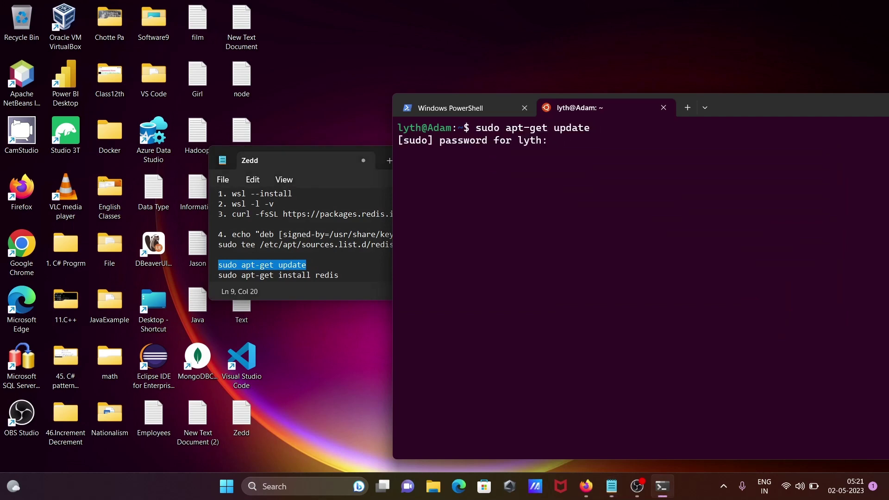
{"action": "type", "text": "password"}
{"action": "key", "text": "Return"}
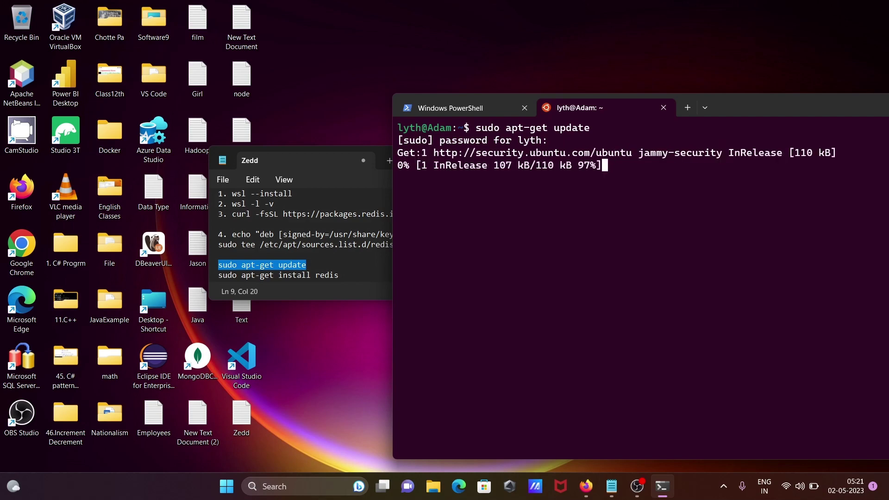
- Select 'sudo apt-get install redis' in the notes and move the terminal window up-left
{"action": "left_click", "coordinate": [345, 275]}
{"action": "left_click_drag", "start_coordinate": [344, 276], "coordinate": [220, 277]}
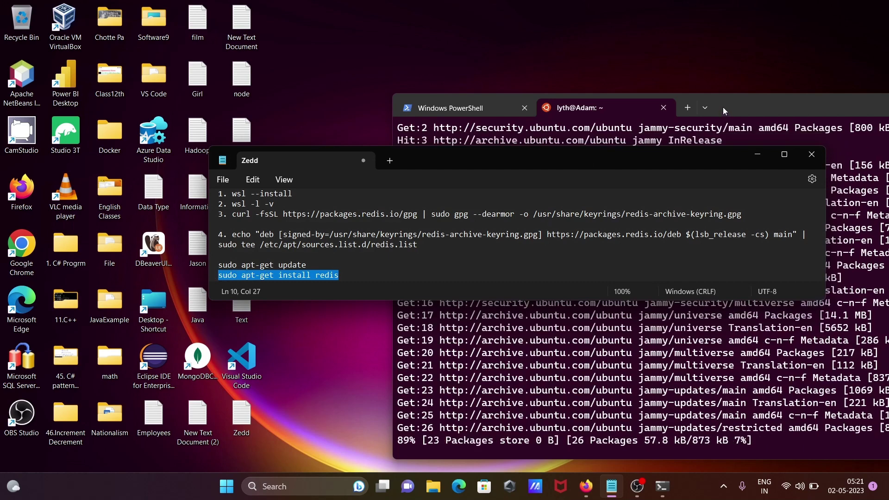
{"action": "left_click", "coordinate": [748, 107]}
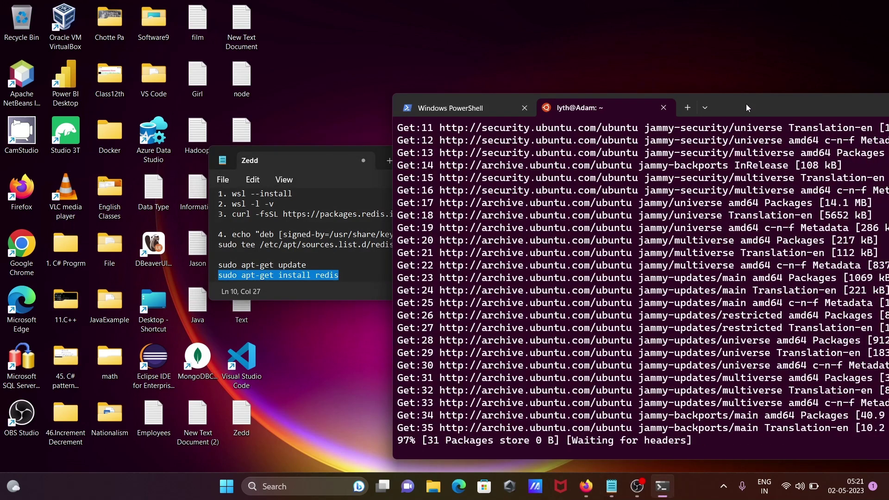
{"action": "left_click_drag", "start_coordinate": [771, 102], "coordinate": [724, 95]}
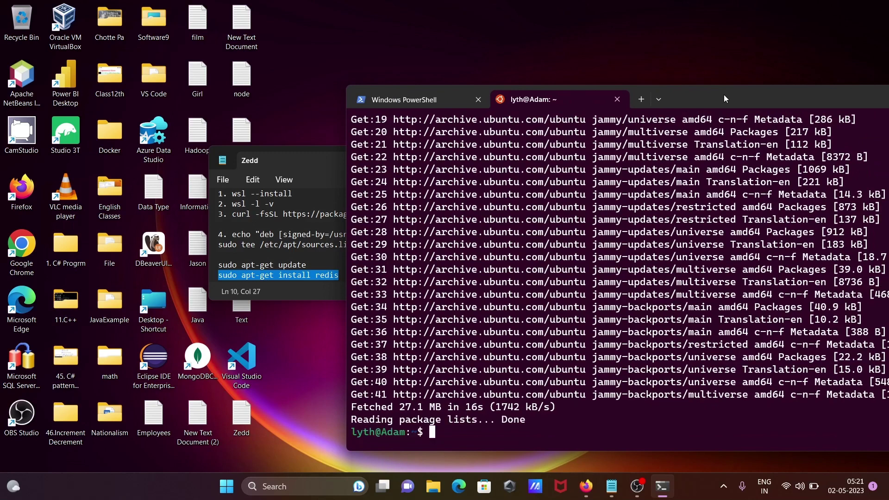
{"action": "type", "text": "c"}
{"action": "type", "text": "lear"}
- Run sudo apt-get install redis, confirm with y, then clear the screen
{"action": "key", "text": "Return"}
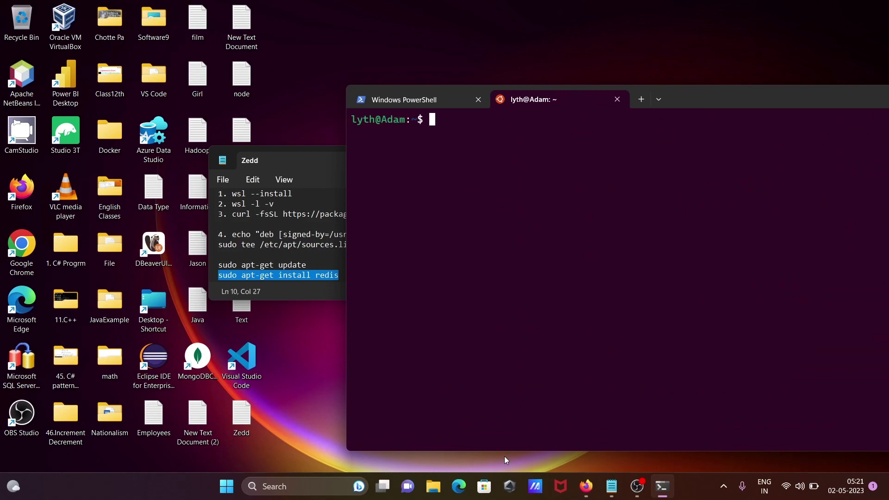
{"action": "right_click", "coordinate": [534, 199]}
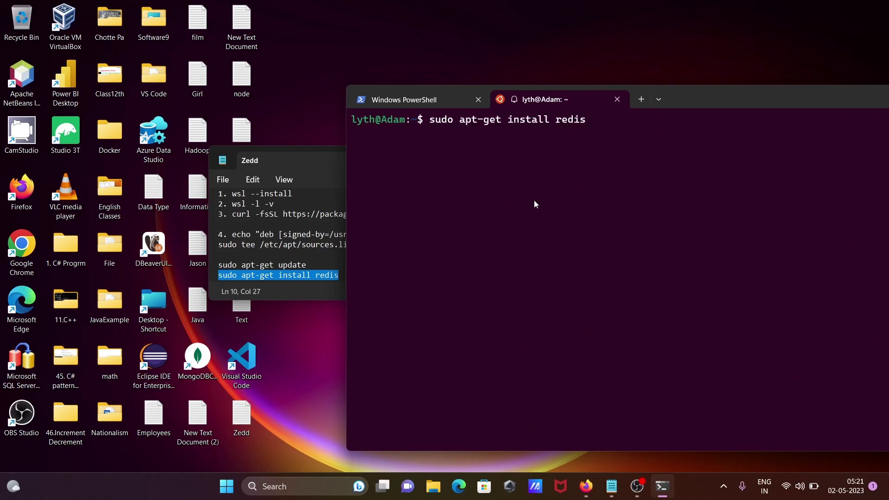
{"action": "key", "text": "Return"}
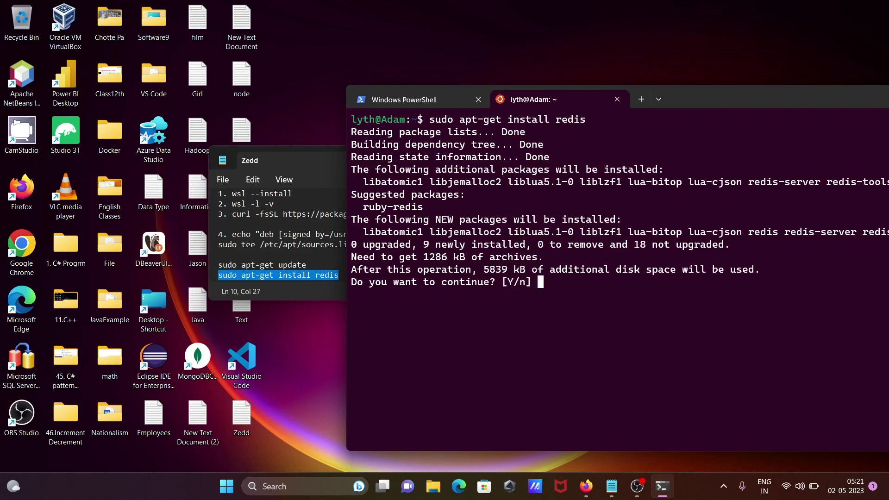
{"action": "type", "text": "y"}
{"action": "key", "text": "Return"}
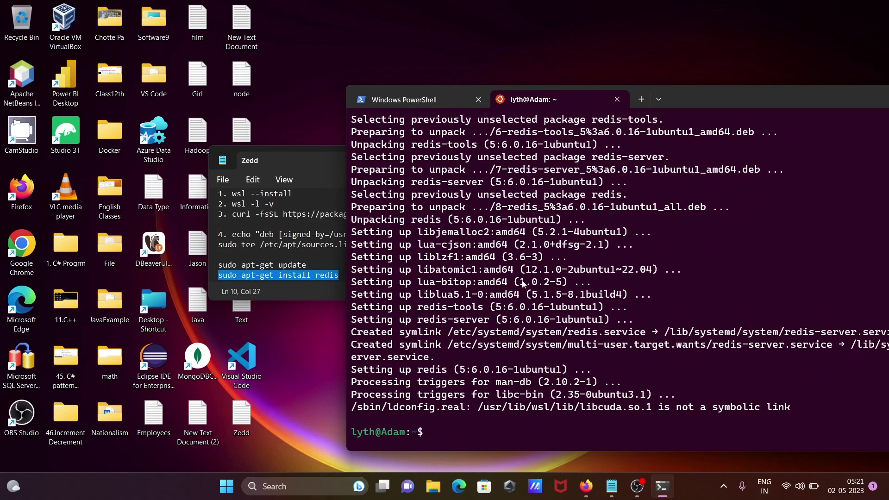
{"action": "type", "text": "cle"}
{"action": "type", "text": "ar"}
{"action": "key", "text": "Return"}
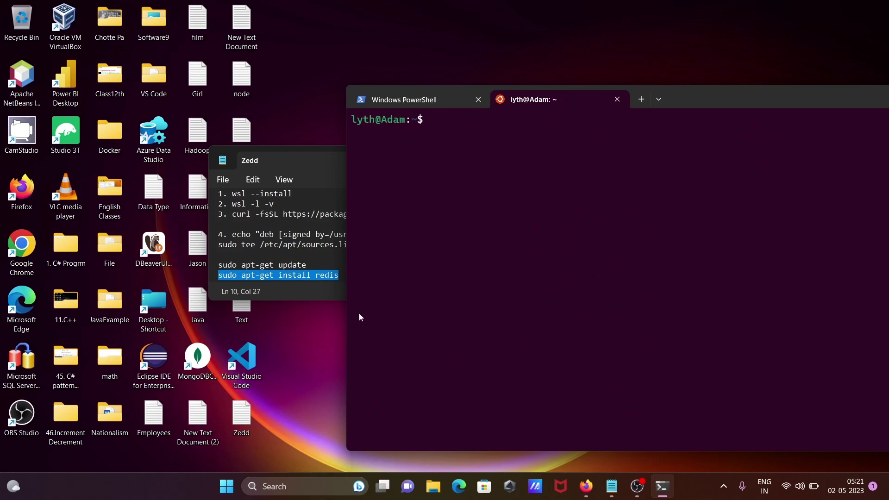
- Add 'sudo service redis-server start' and 'redis-cli' lines to the notes, selecting the start command
{"action": "left_click", "coordinate": [293, 278]}
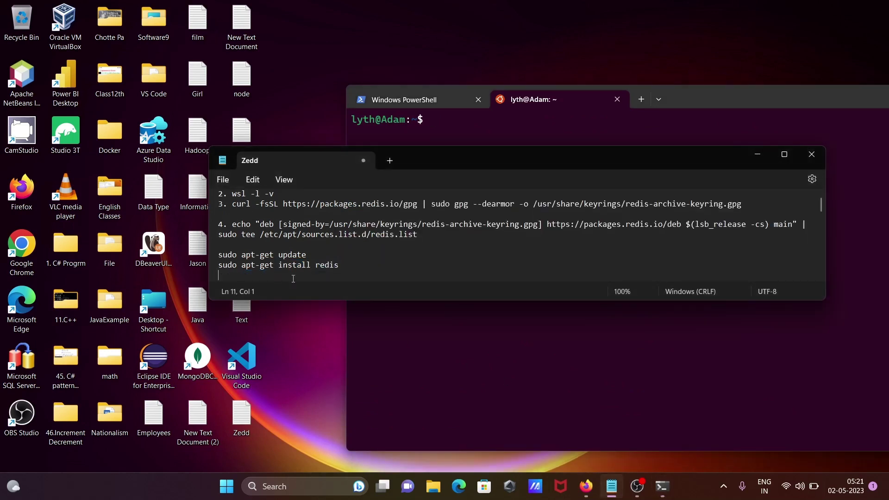
{"action": "key", "text": "Down"}
{"action": "key", "text": "Down"}
{"action": "key", "text": "Down"}
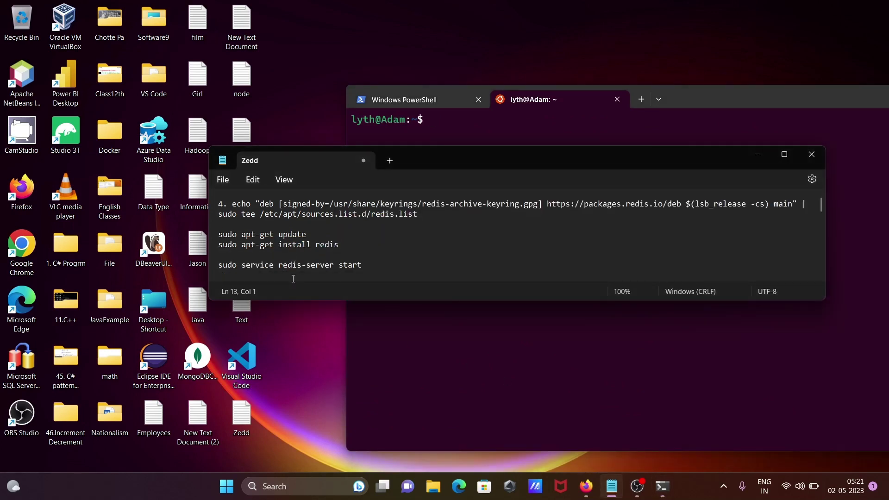
{"action": "key", "text": "Return"}
{"action": "type", "text": "redis-cli"}
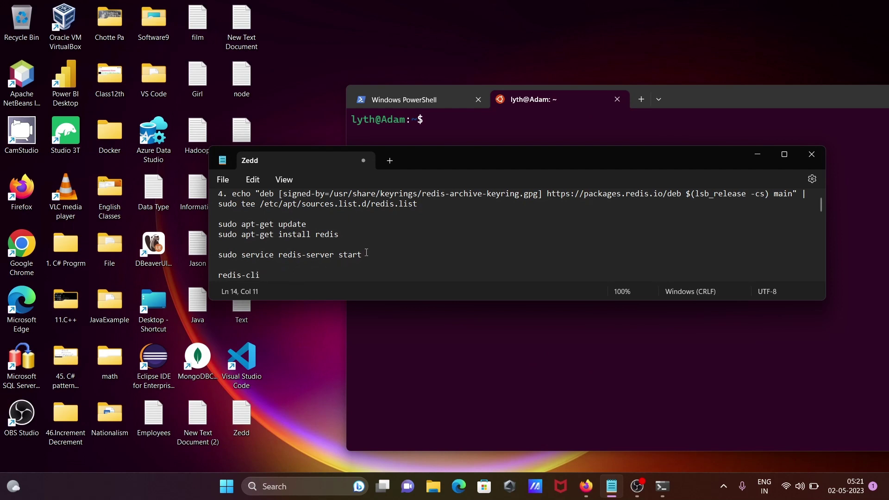
{"action": "left_click_drag", "start_coordinate": [361, 254], "coordinate": [218, 256]}
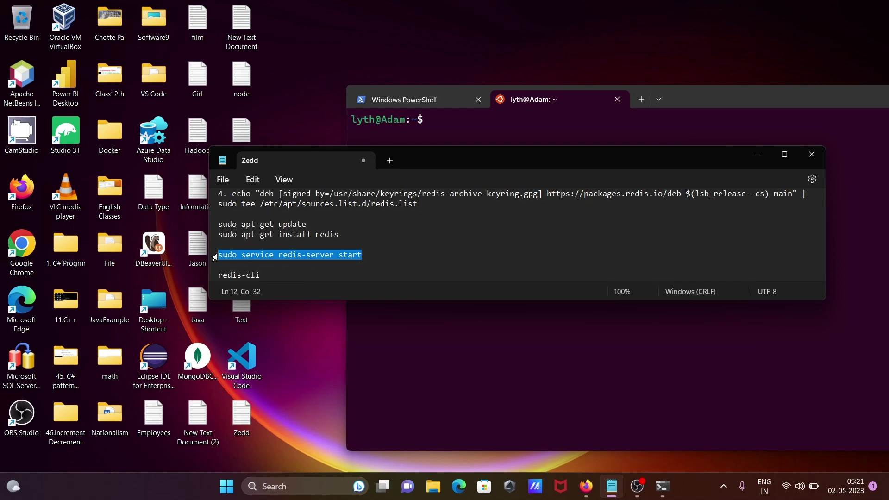
- Run sudo service redis-server start, open redis-cli, and ping to get PONG
{"action": "left_click", "coordinate": [448, 128]}
{"action": "right_click", "coordinate": [449, 127]}
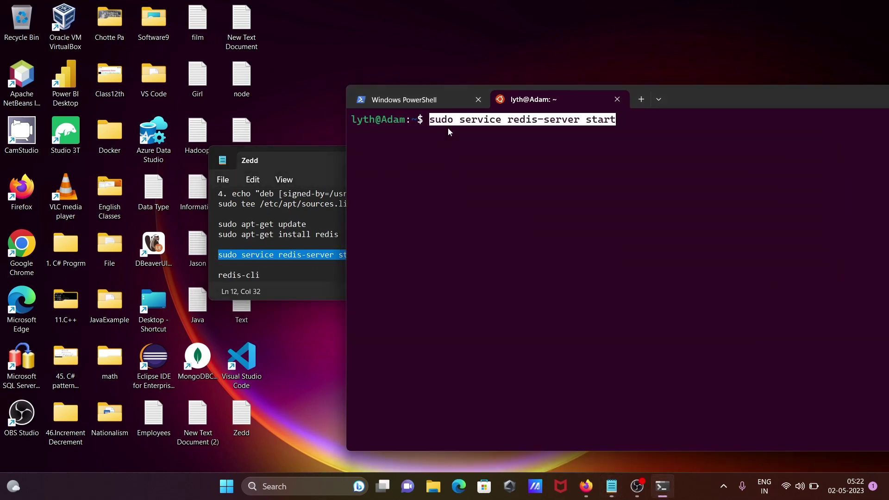
{"action": "key", "text": "Return"}
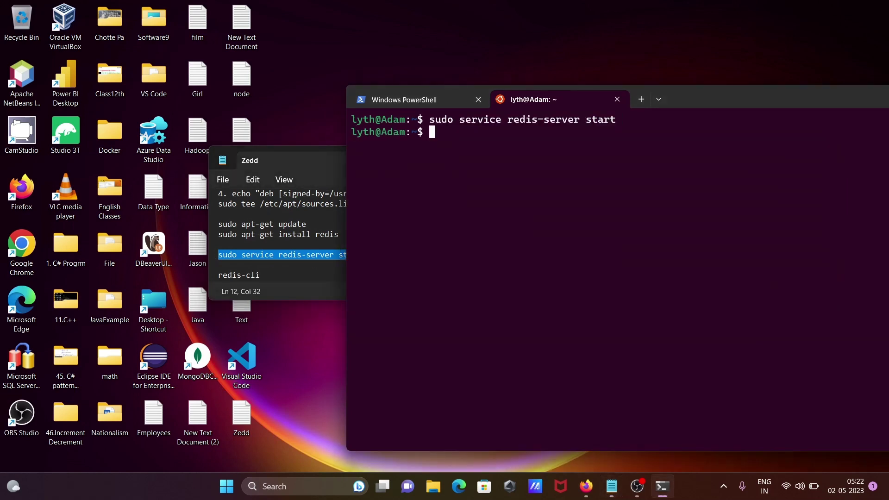
{"action": "type", "text": "redi"}
{"action": "type", "text": "s"}
{"action": "type", "text": "-cli"}
{"action": "key", "text": "Return"}
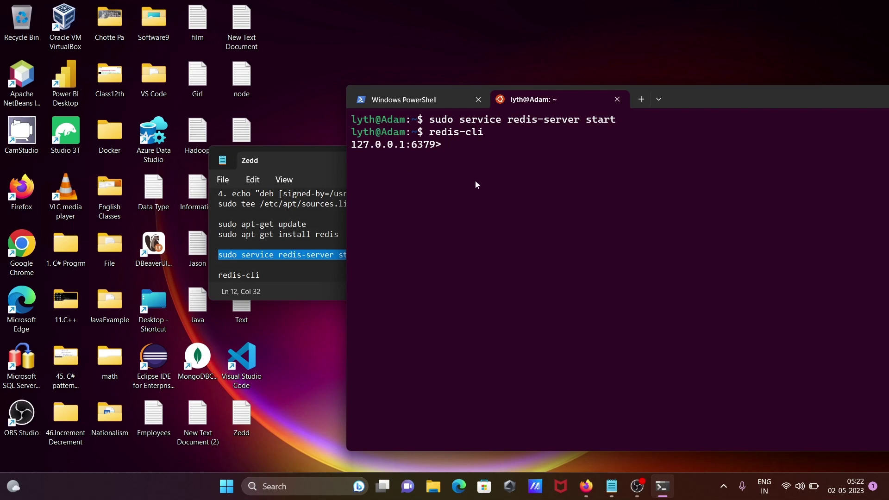
{"action": "type", "text": "ping"}
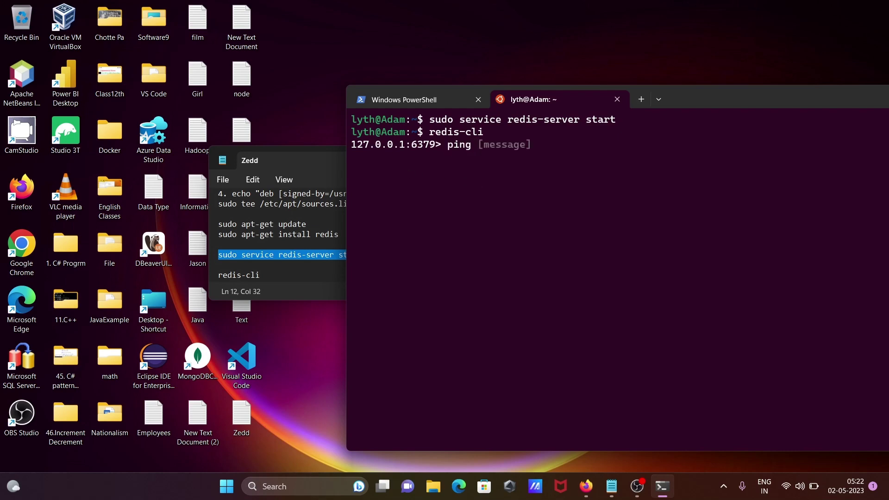
{"action": "key", "text": "Return"}
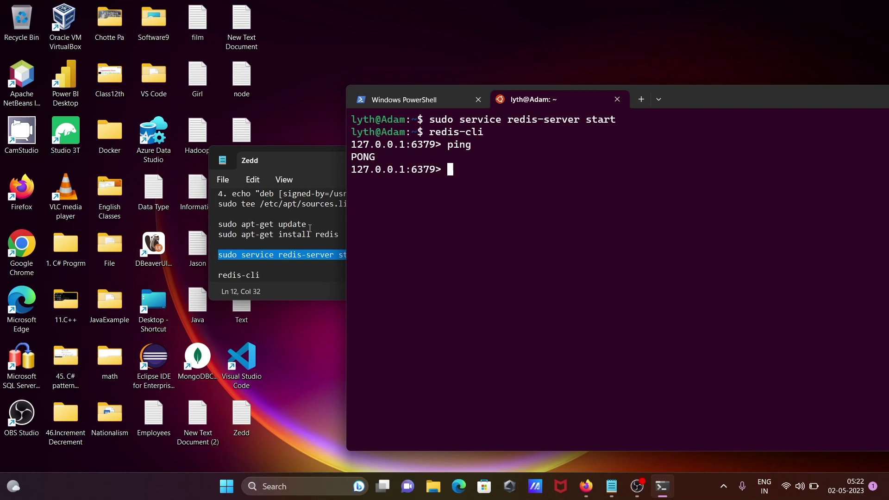
- Move to the end of the notes and select the line set key1 "Hello World!"
{"action": "left_click", "coordinate": [295, 254]}
{"action": "key", "text": "Down"}
{"action": "key", "text": "Down"}
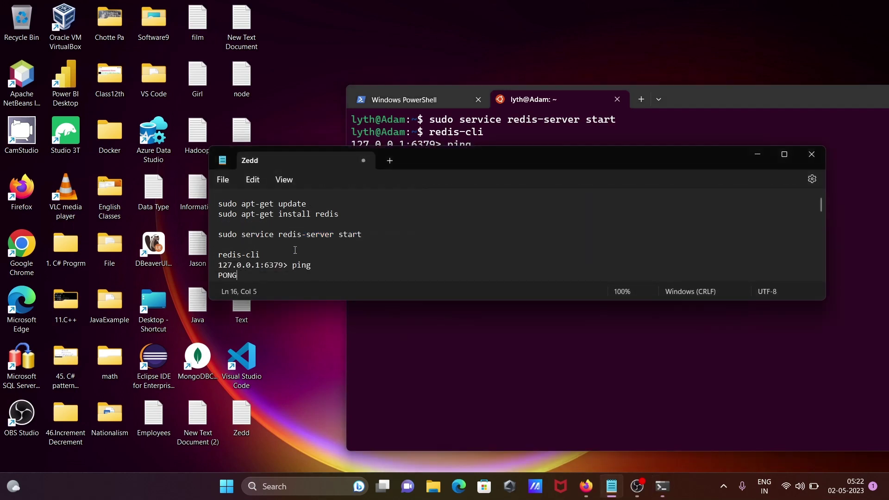
{"action": "key", "text": "Down"}
{"action": "key", "text": "Down"}
{"action": "key", "text": "Down"}
{"action": "key", "text": "Down"}
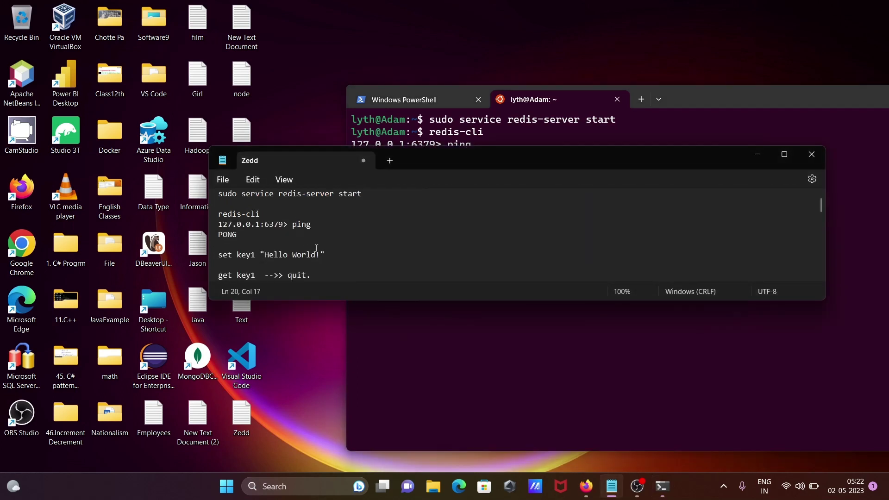
{"action": "left_click_drag", "start_coordinate": [339, 256], "coordinate": [211, 258]}
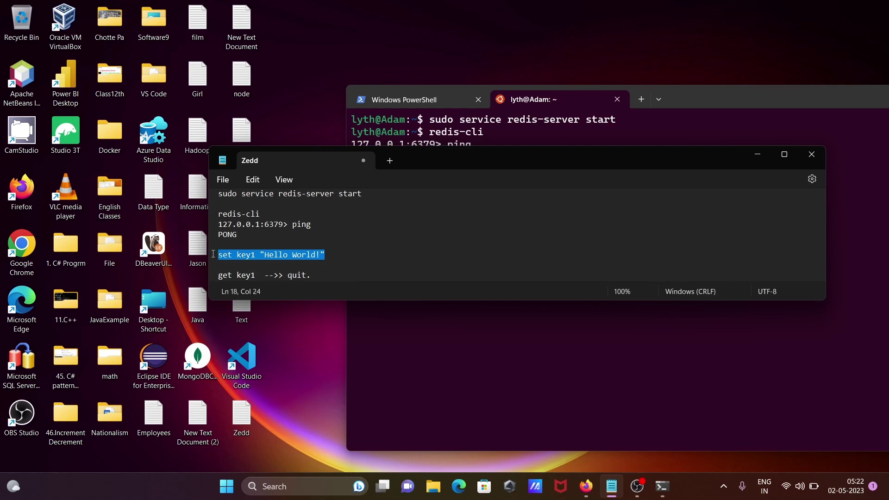
- Store key1 as "Hello World!" in redis-cli and read it back with get key1
{"action": "left_click", "coordinate": [521, 144]}
{"action": "right_click", "coordinate": [488, 166]}
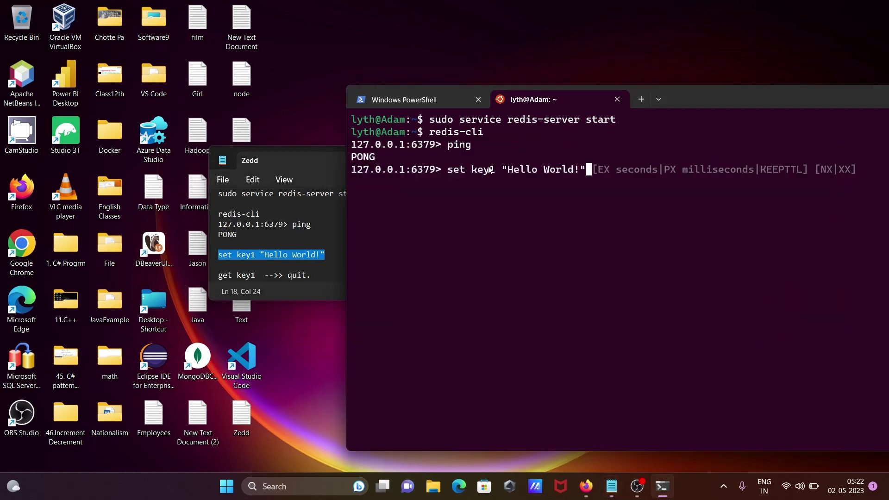
{"action": "key", "text": "Return"}
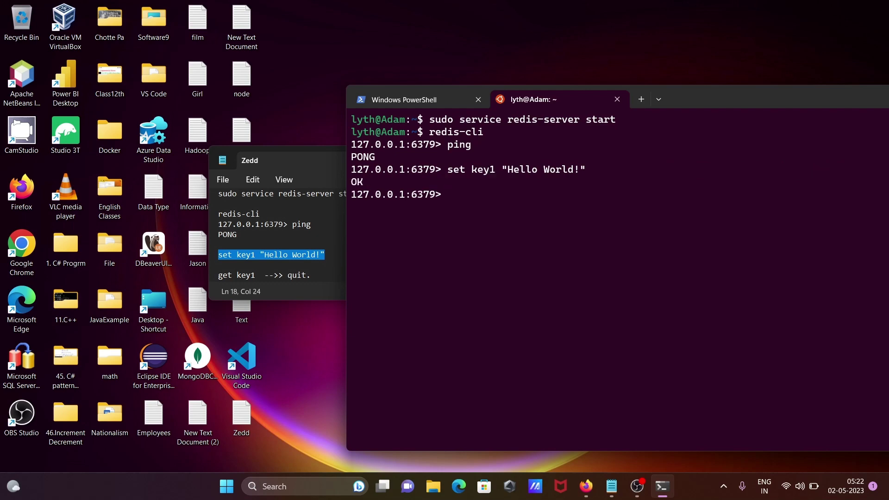
{"action": "type", "text": "ge"}
{"action": "type", "text": "t k"}
{"action": "type", "text": "ey1"}
{"action": "key", "text": "Return"}
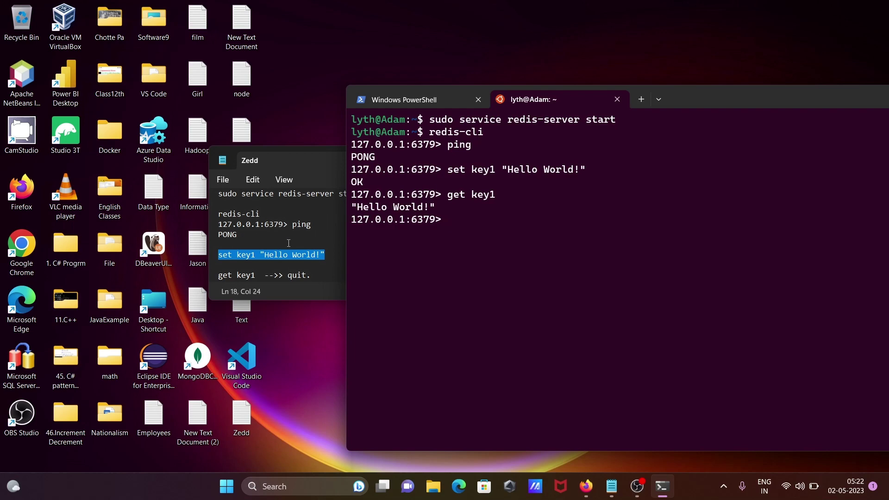
- Quit redis-cli, clear the screen, and move the terminal window over the notes
{"action": "left_click", "coordinate": [289, 243]}
{"action": "left_click", "coordinate": [540, 124]}
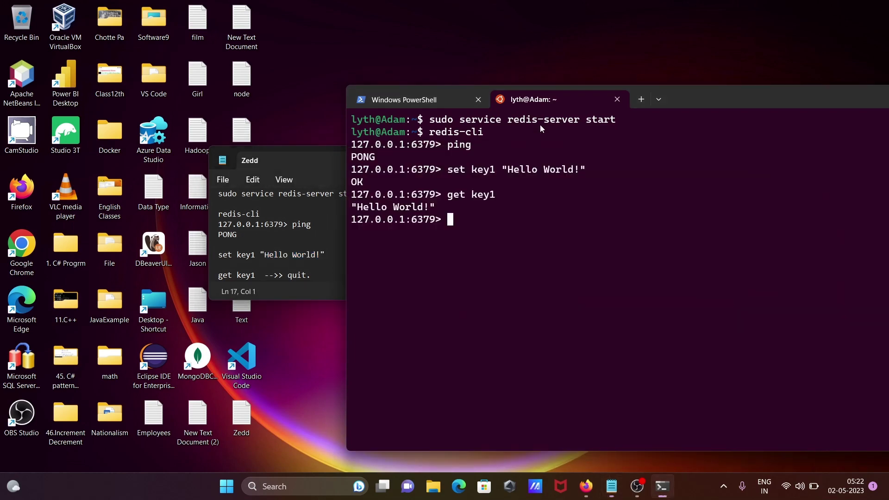
{"action": "type", "text": "qu"}
{"action": "type", "text": "it"}
{"action": "key", "text": "Return"}
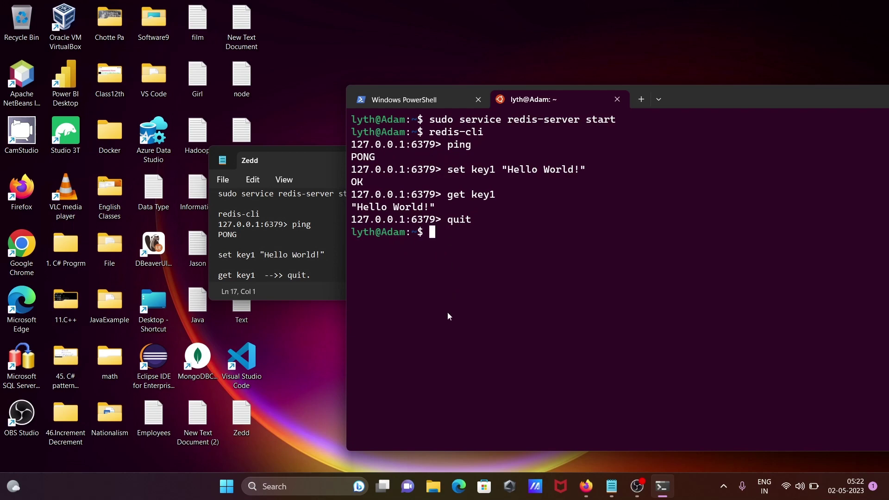
{"action": "type", "text": "clea"}
{"action": "type", "text": "r"}
{"action": "key", "text": "Return"}
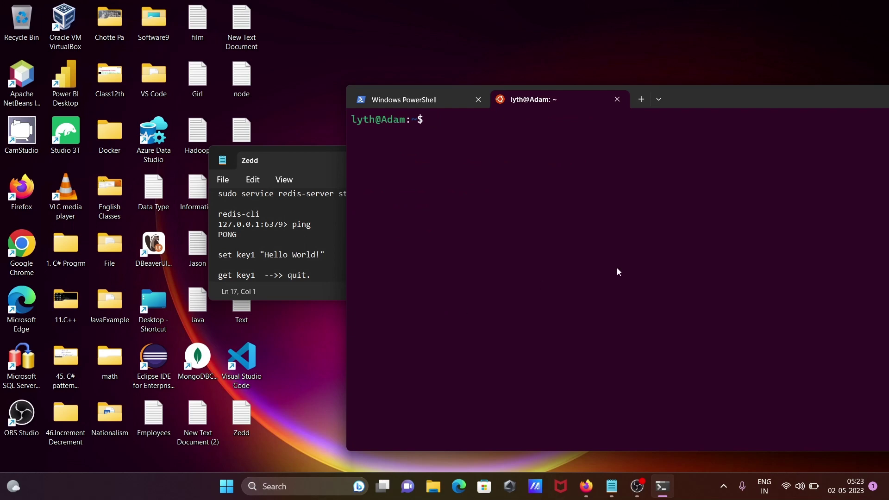
{"action": "left_click_drag", "start_coordinate": [698, 97], "coordinate": [548, 137]}
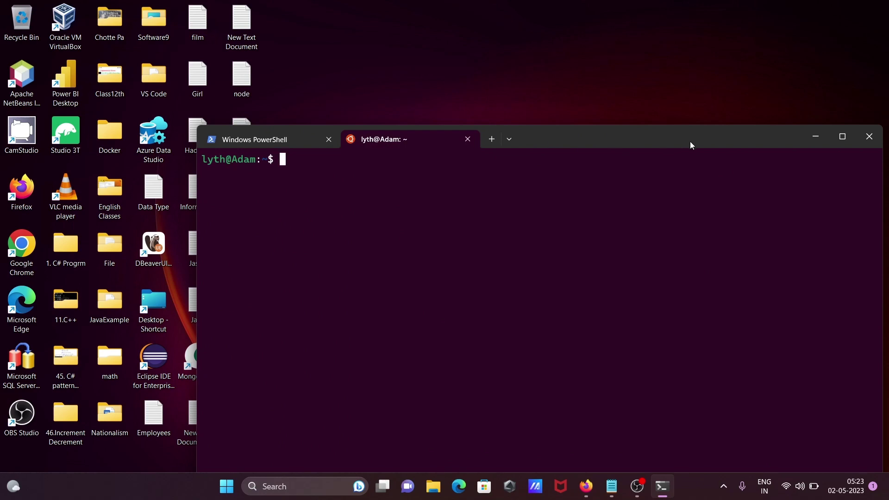
- Minimize the terminal, maximize the Zedd notes, then minimize the notes too
{"action": "left_click", "coordinate": [820, 135]}
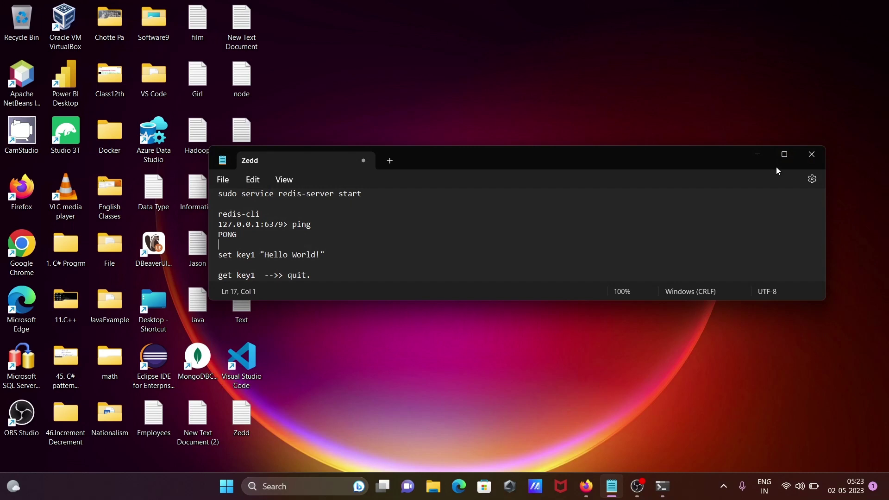
{"action": "left_click", "coordinate": [784, 154]}
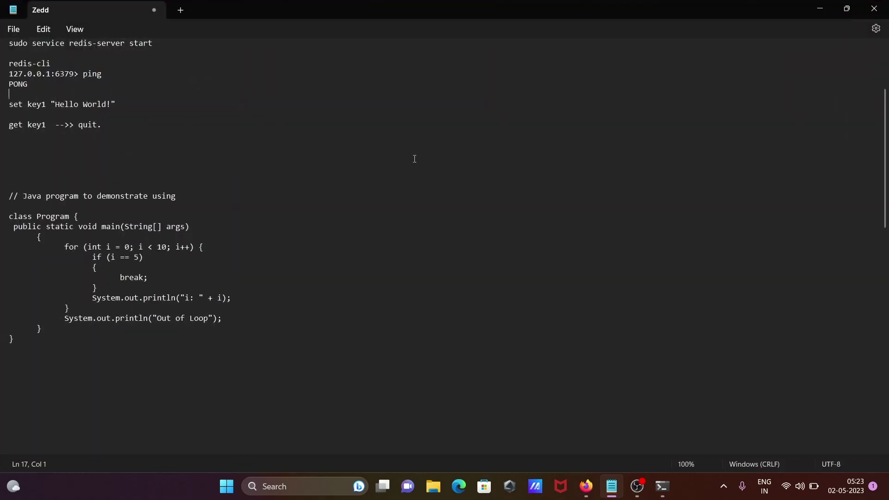
{"action": "left_click", "coordinate": [816, 5]}
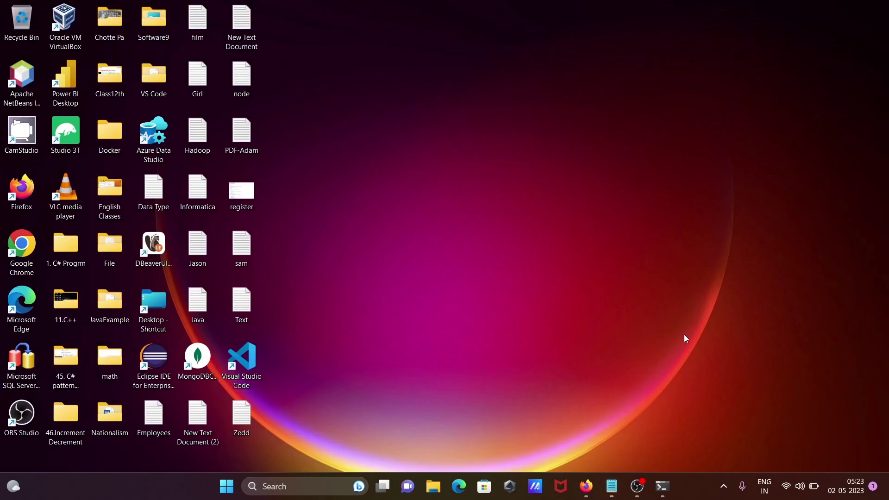
{"action": "left_click", "coordinate": [589, 486]}
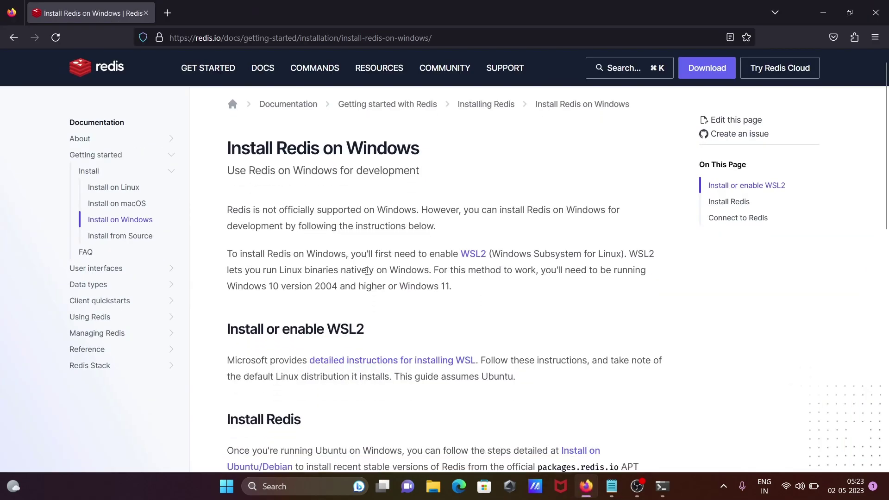
{"action": "scroll", "coordinate": [367, 271], "scroll_direction": "down", "scroll_amount": 2}
{"action": "scroll", "coordinate": [367, 271], "scroll_direction": "down", "scroll_amount": 6}
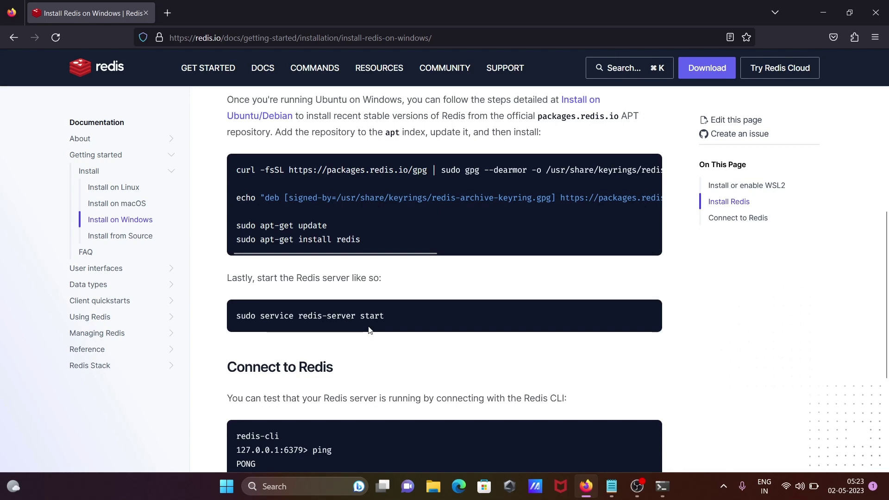
{"action": "scroll", "coordinate": [369, 329], "scroll_direction": "down", "scroll_amount": 2}
{"action": "scroll", "coordinate": [369, 330], "scroll_direction": "down", "scroll_amount": 1}
{"action": "scroll", "coordinate": [368, 328], "scroll_direction": "up", "scroll_amount": 5}
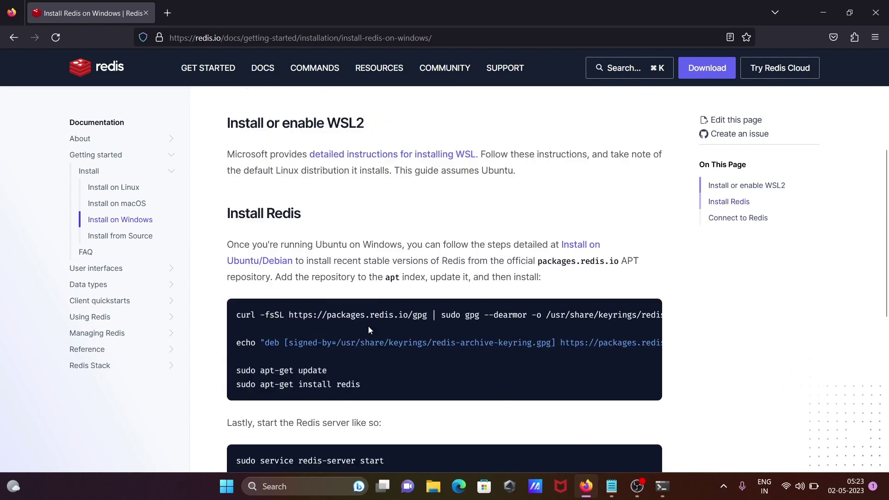
{"action": "scroll", "coordinate": [369, 327], "scroll_direction": "up", "scroll_amount": 2}
{"action": "scroll", "coordinate": [368, 328], "scroll_direction": "up", "scroll_amount": 1}
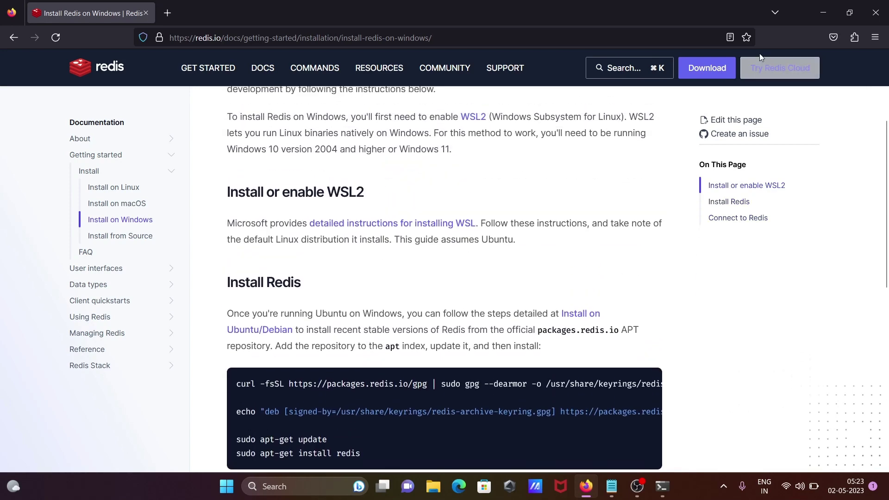
- Hide the browser and restore the Zedd notes at the top of the Redis install steps
{"action": "double_click", "coordinate": [820, 2]}
{"action": "key", "text": "super+d"}
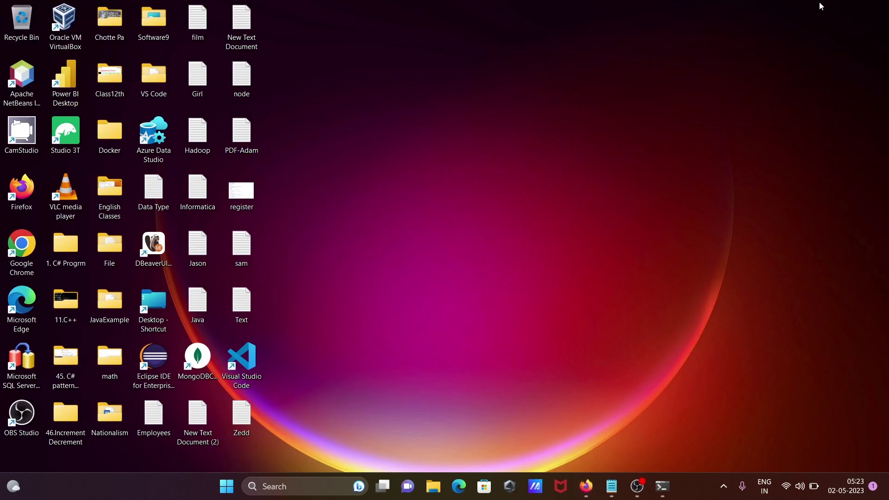
{"action": "left_click", "coordinate": [612, 486]}
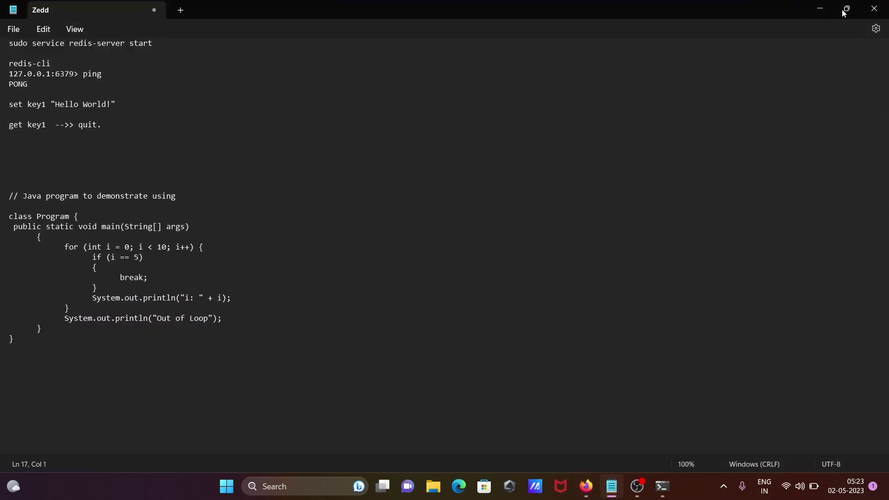
{"action": "left_click", "coordinate": [846, 10]}
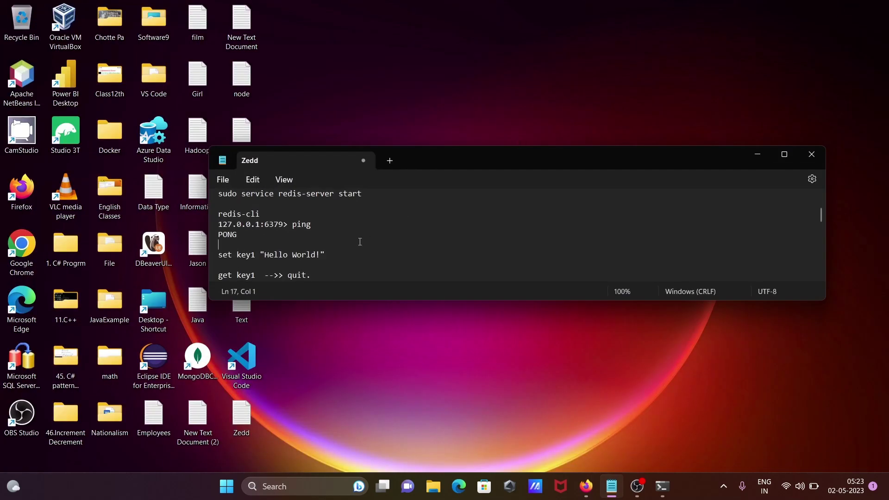
{"action": "key", "text": "ctrl+Home"}
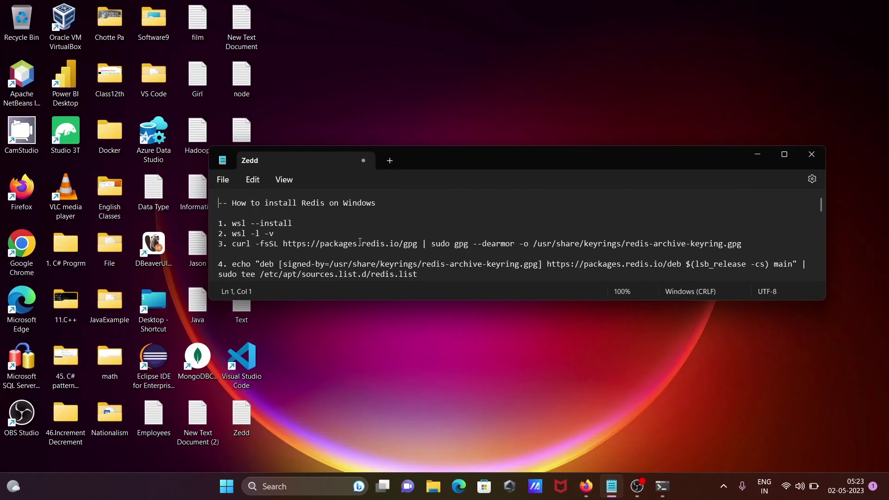